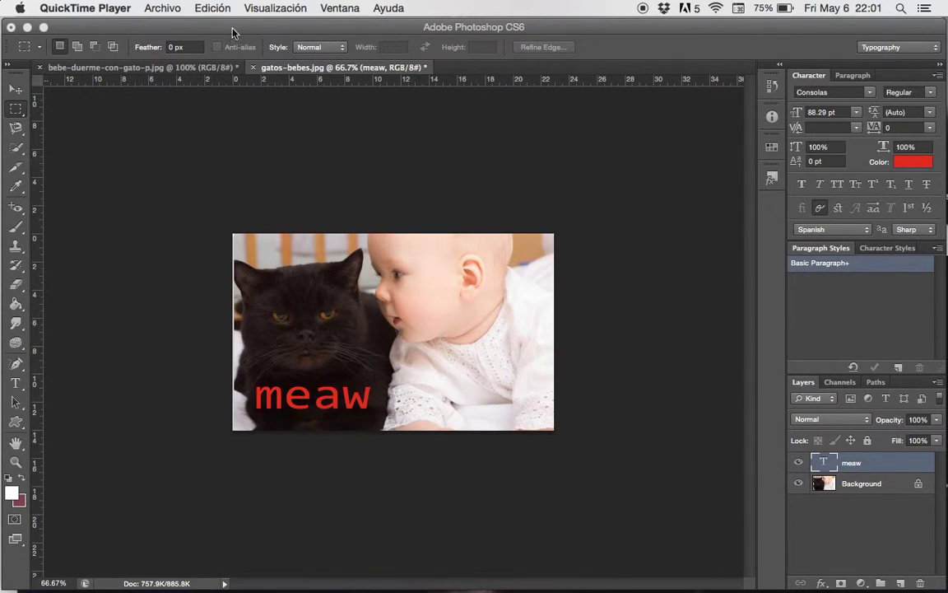
# Bring the Photoshop CS6 window with the captioned gatos-bebes photo to the front.
pyautogui.click(190, 28)
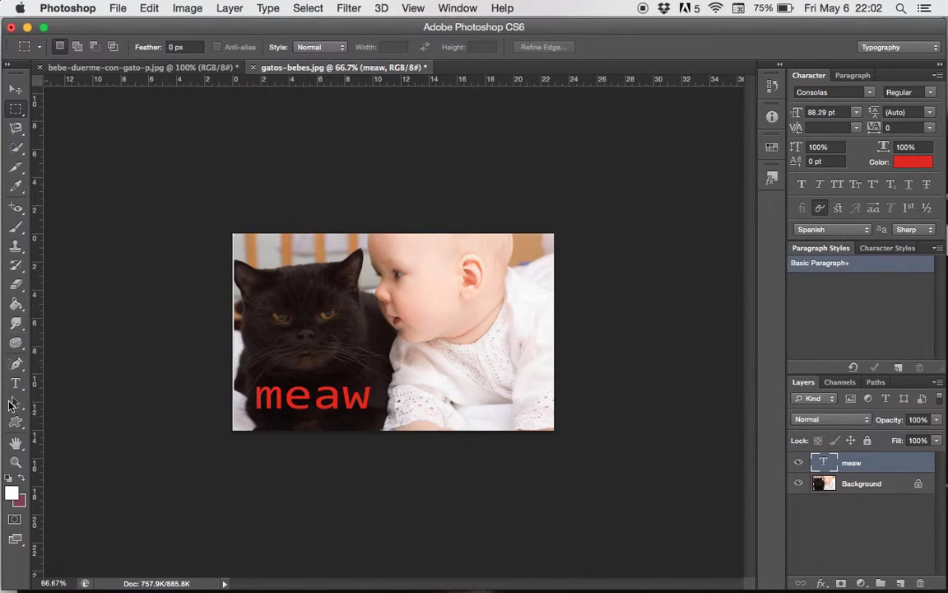
# Pick the Eraser tool, then switch to the Brush tool in Photoshop.
pyautogui.click(20, 287)
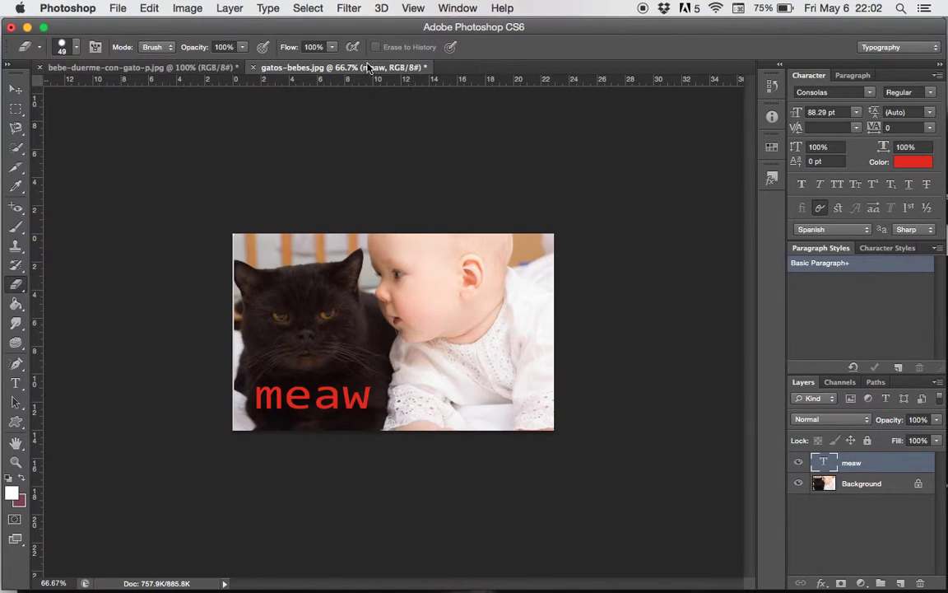
pyautogui.click(18, 226)
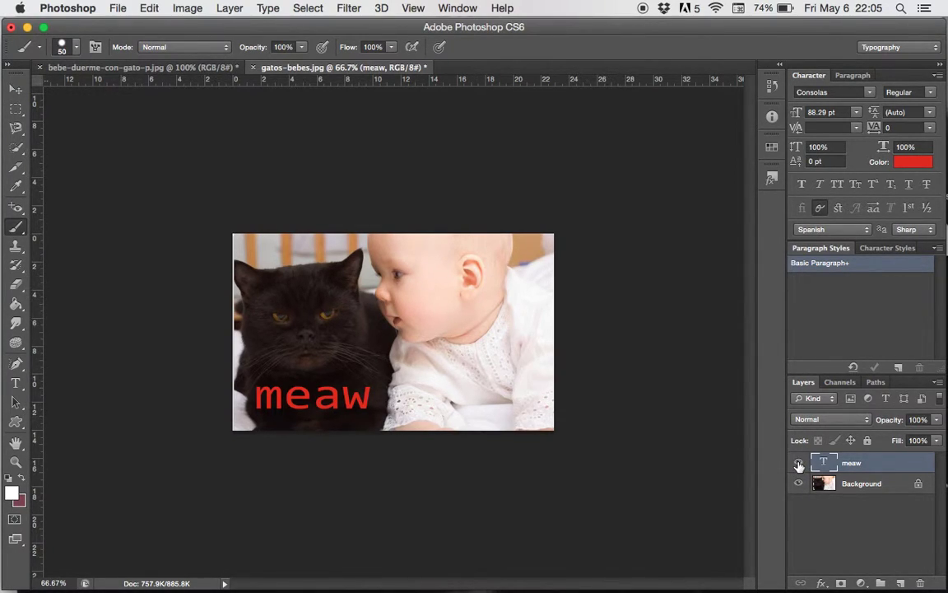
# Toggle the meaw and Background layers' visibility off and on, then select the meaw layer.
pyautogui.click(798, 464)
pyautogui.click(798, 465)
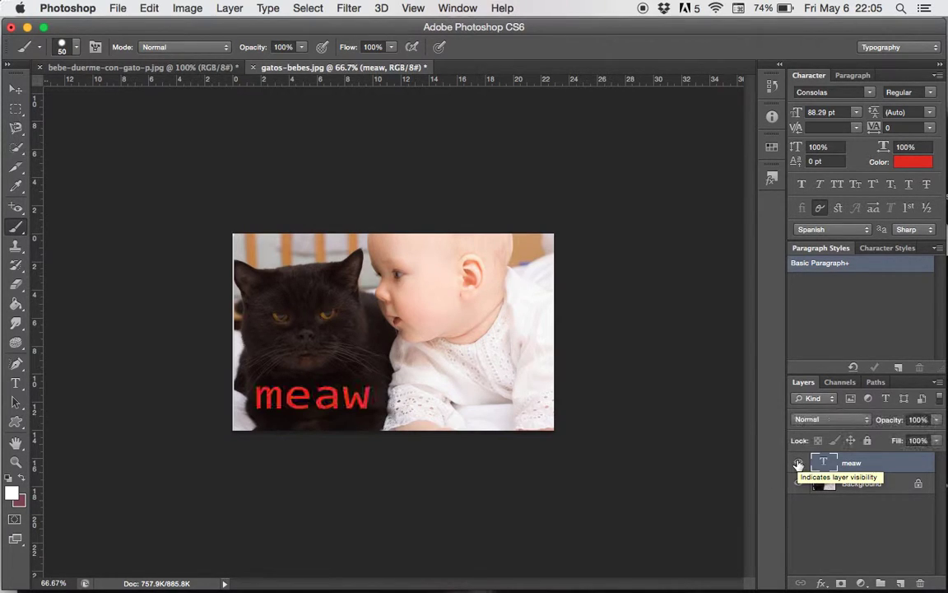
pyautogui.click(798, 464)
pyautogui.click(798, 465)
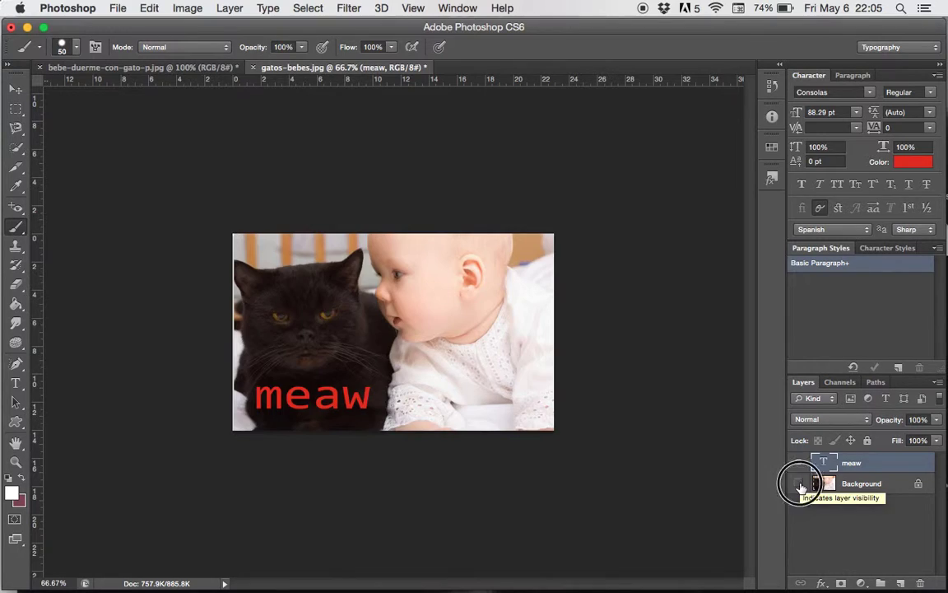
pyautogui.click(799, 484)
pyautogui.click(798, 484)
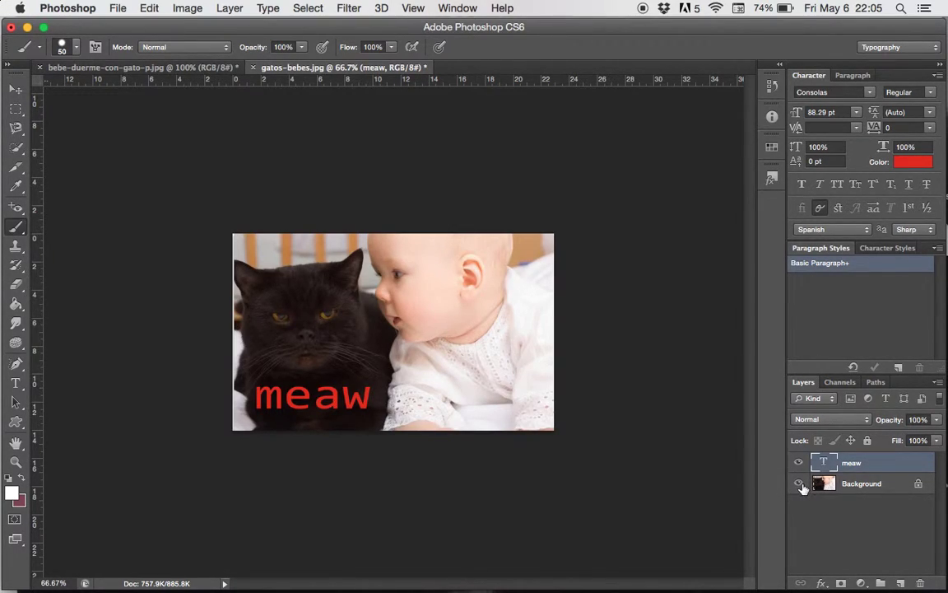
pyautogui.click(877, 467)
# Switch to Safari and scroll sumopaint.com down to the editor's blank Untitled 700x600 canvas.
pyautogui.hotkey('ctrl', 'Up')
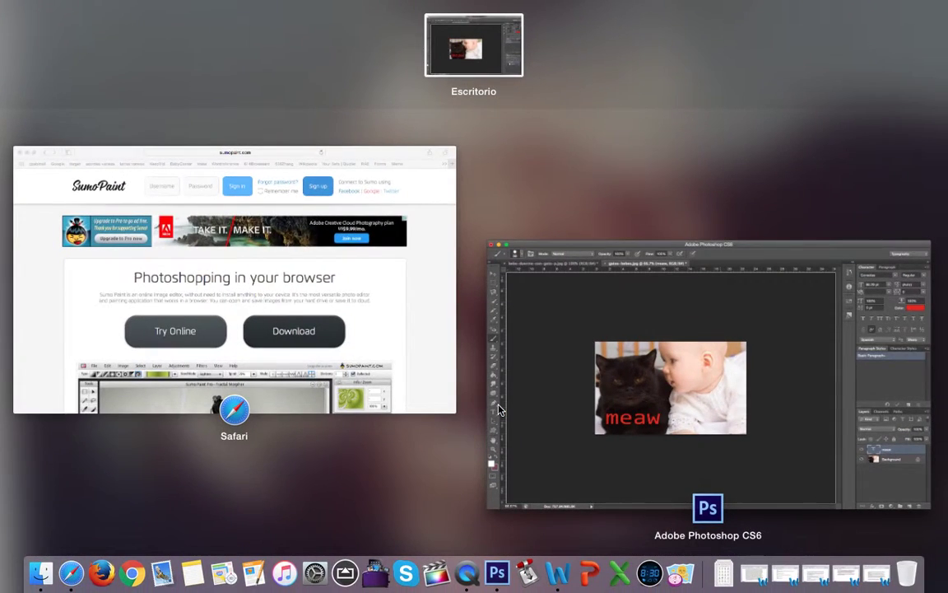
pyautogui.click(149, 294)
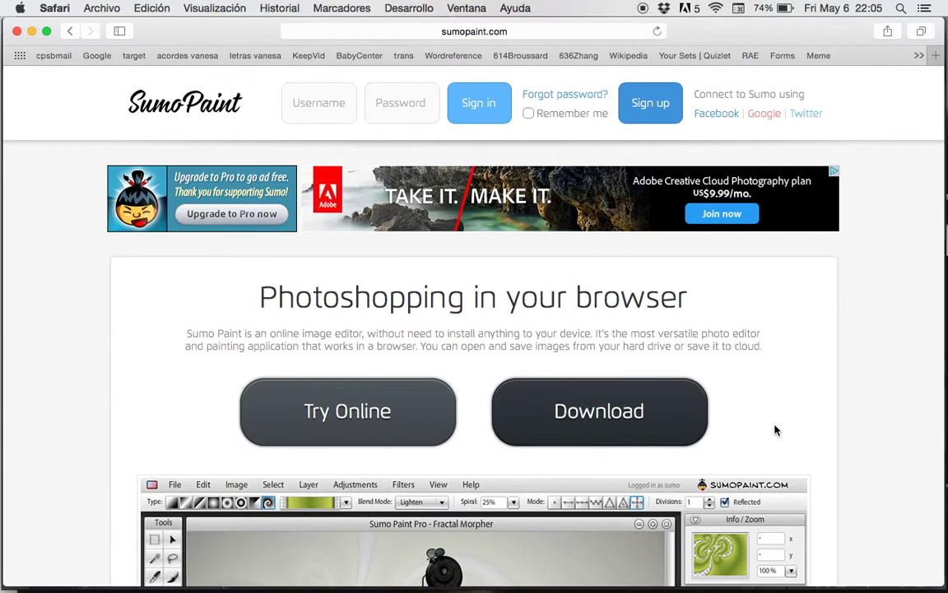
pyautogui.scroll(-5, 774, 430)
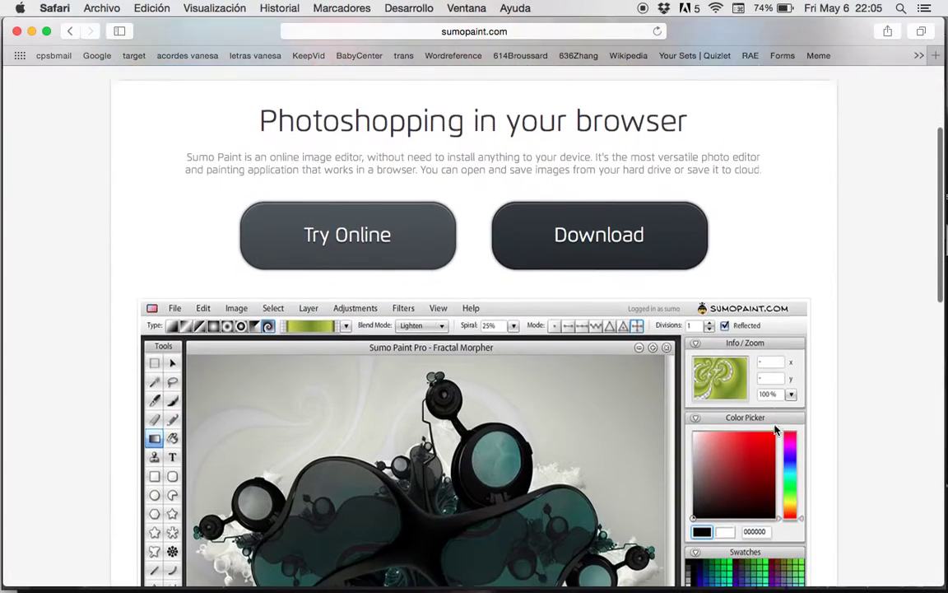
pyautogui.scroll(-9, 775, 430)
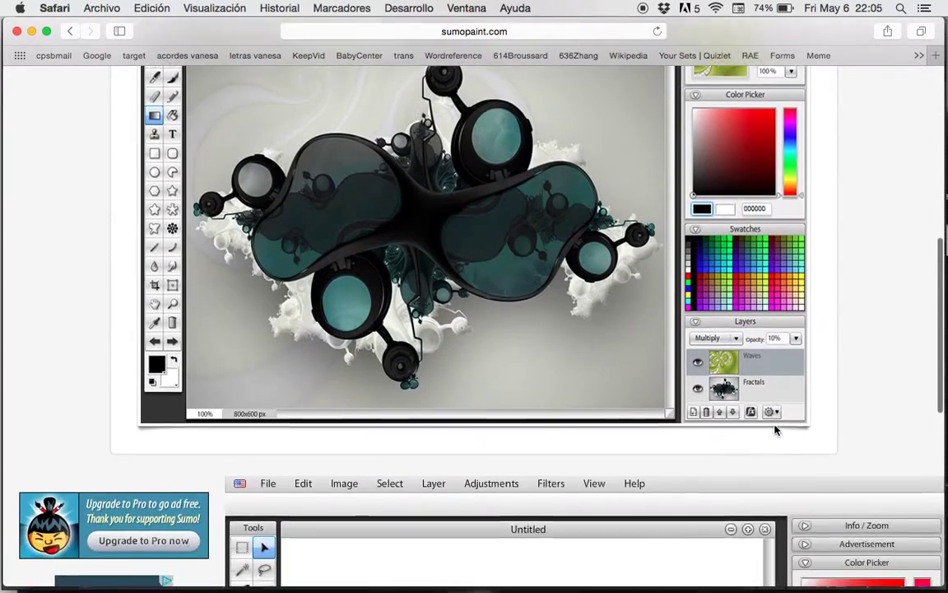
pyautogui.scroll(-8, 775, 429)
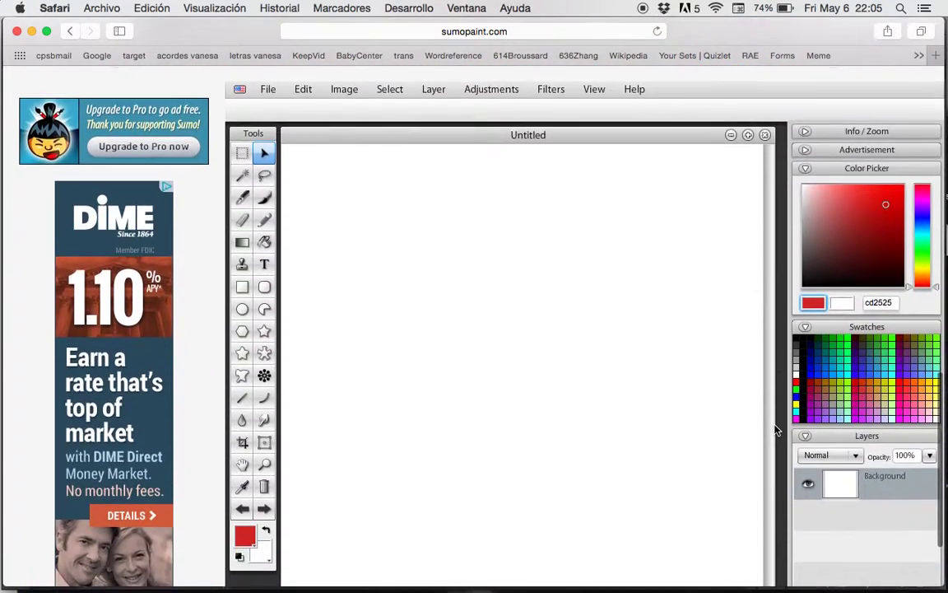
pyautogui.scroll(-1, 774, 429)
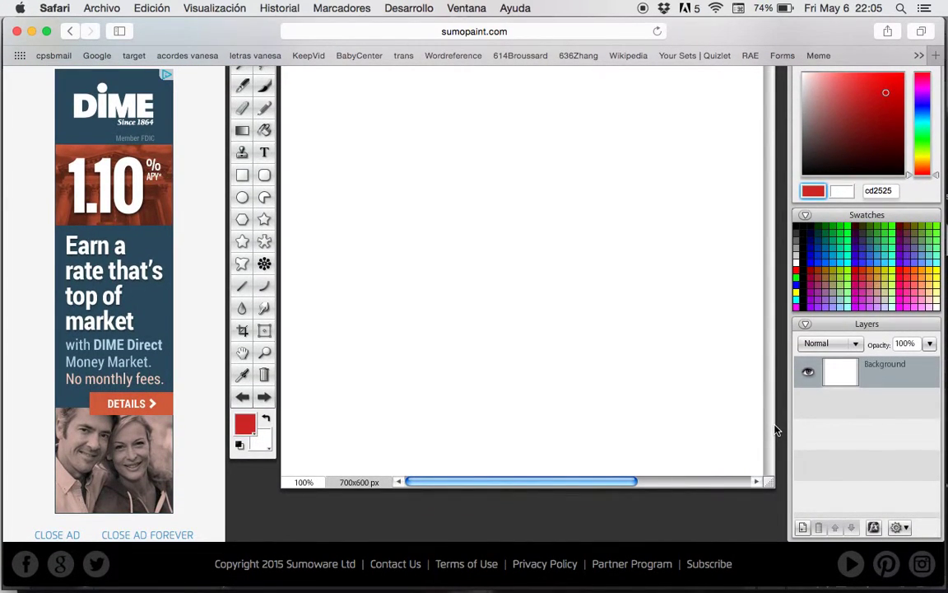
pyautogui.scroll(3, 774, 429)
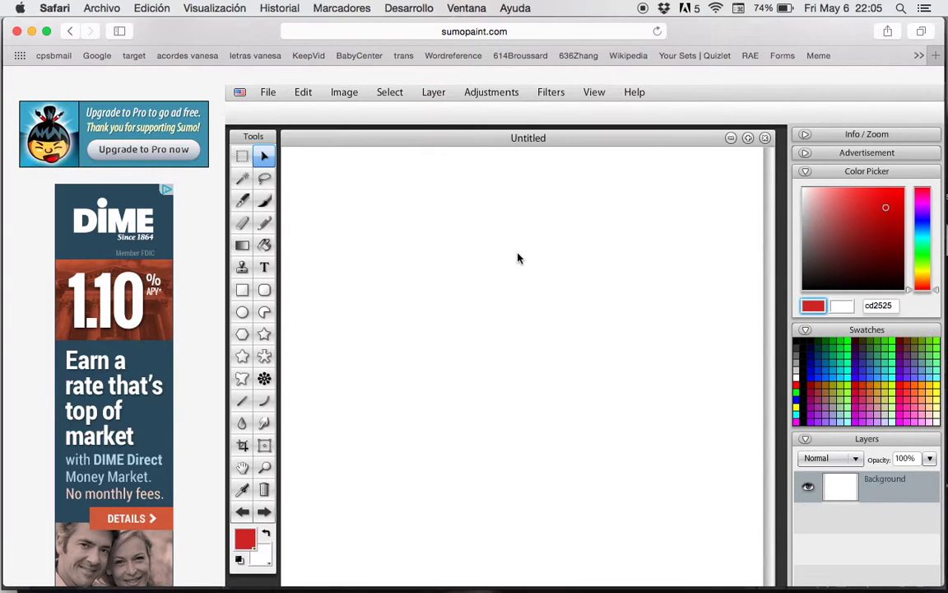
pyautogui.scroll(-3, 518, 258)
pyautogui.scroll(1, 518, 258)
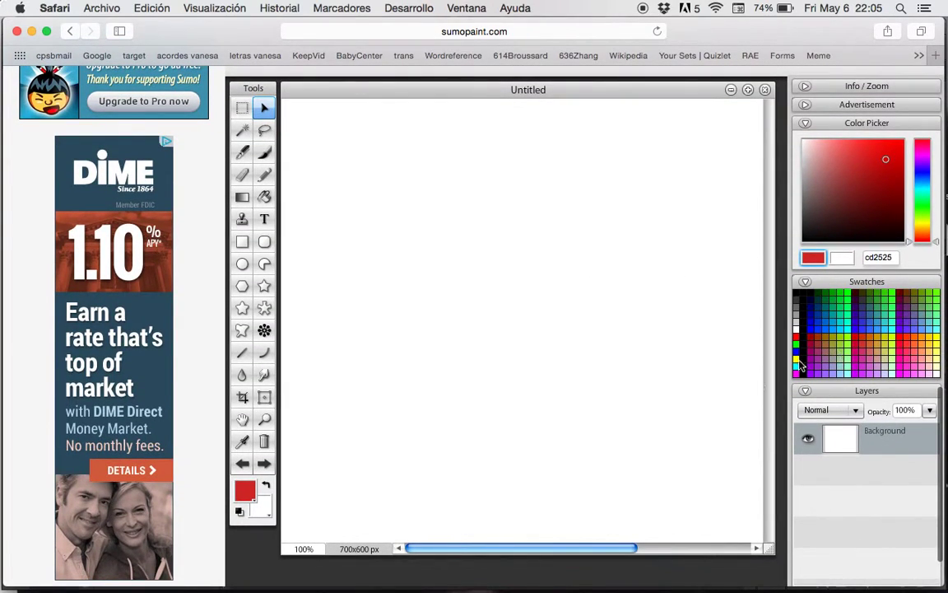
pyautogui.scroll(-3, 853, 492)
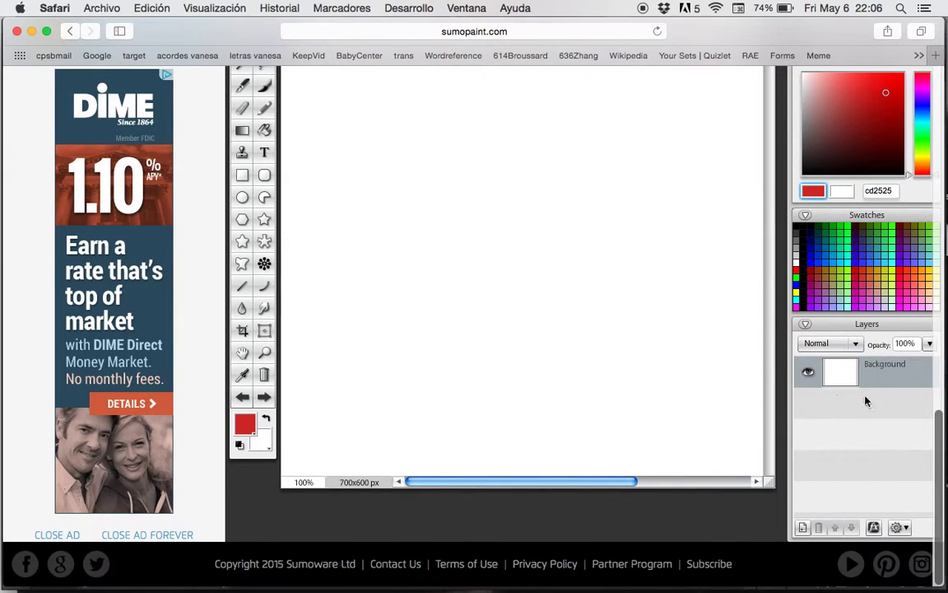
# Select the Background layer of the blank Untitled canvas in SumoPaint.
pyautogui.click(844, 371)
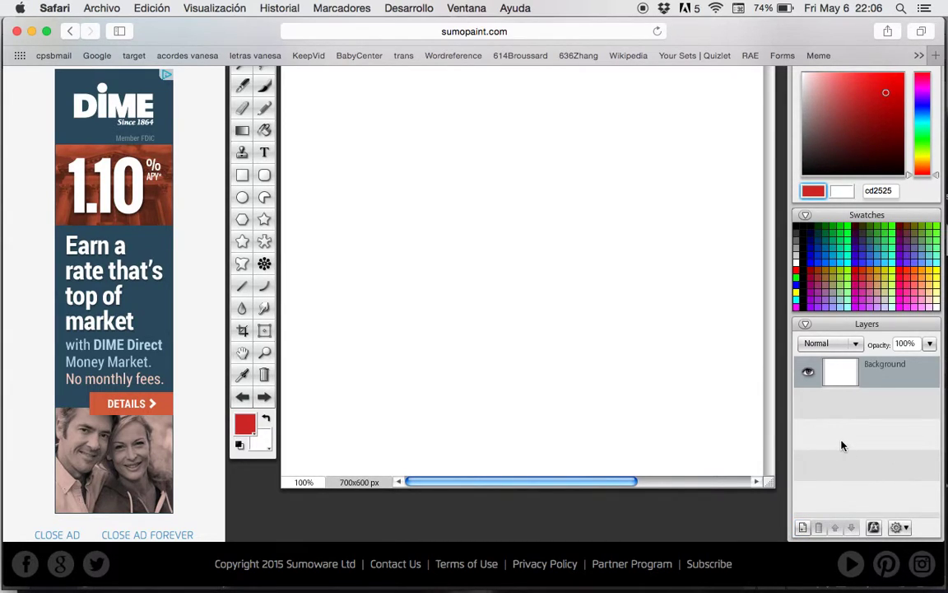
pyautogui.scroll(3, 841, 445)
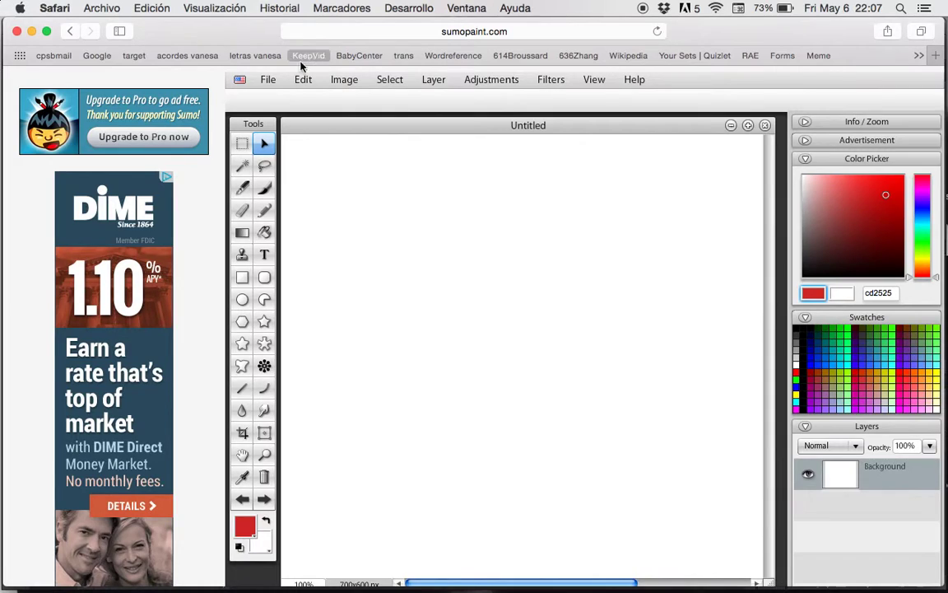
# Open gatos-bebes.jpg from the Imágenes folder via File > Open from My Computer.
pyautogui.click(269, 80)
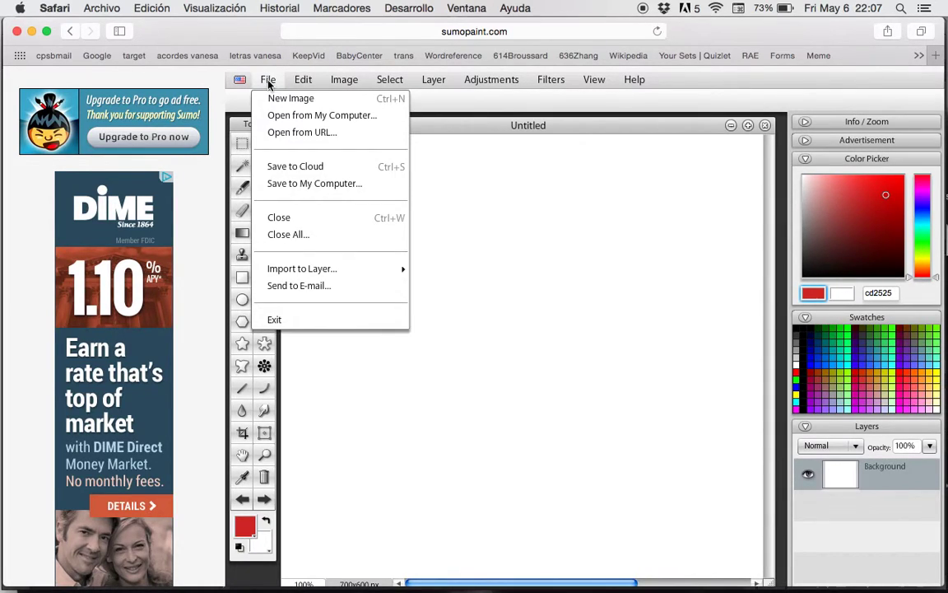
pyautogui.click(303, 119)
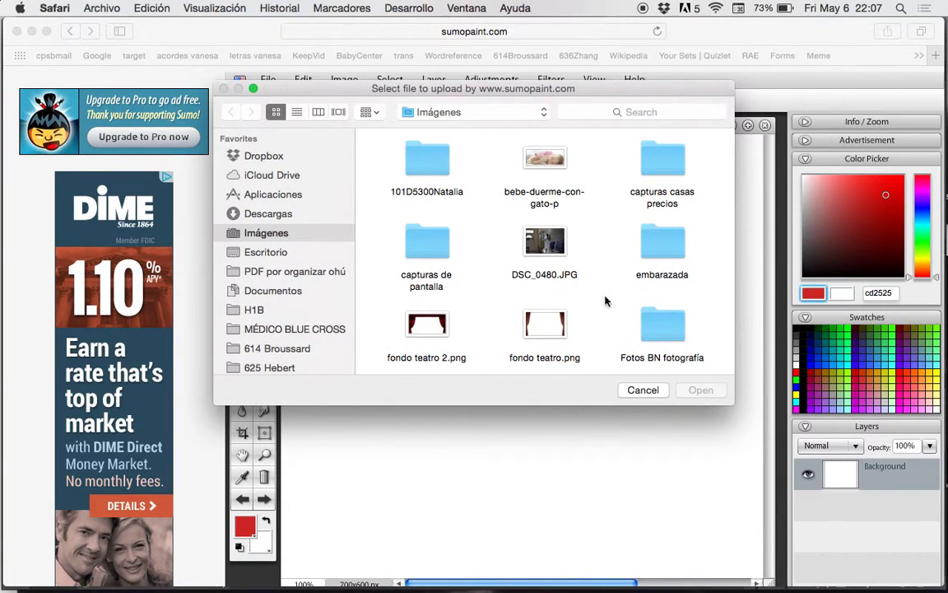
pyautogui.scroll(-3, 512, 295)
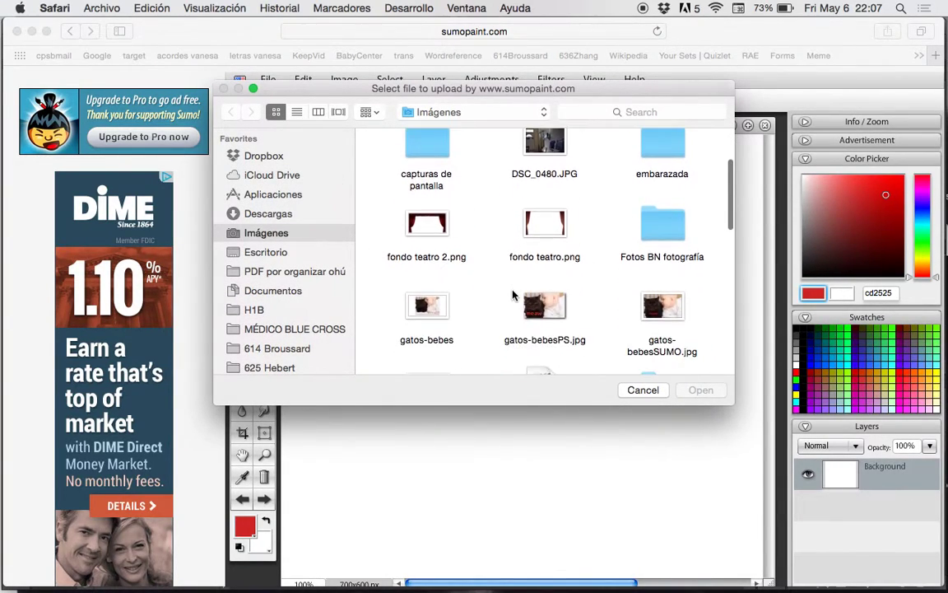
pyautogui.scroll(-5, 512, 295)
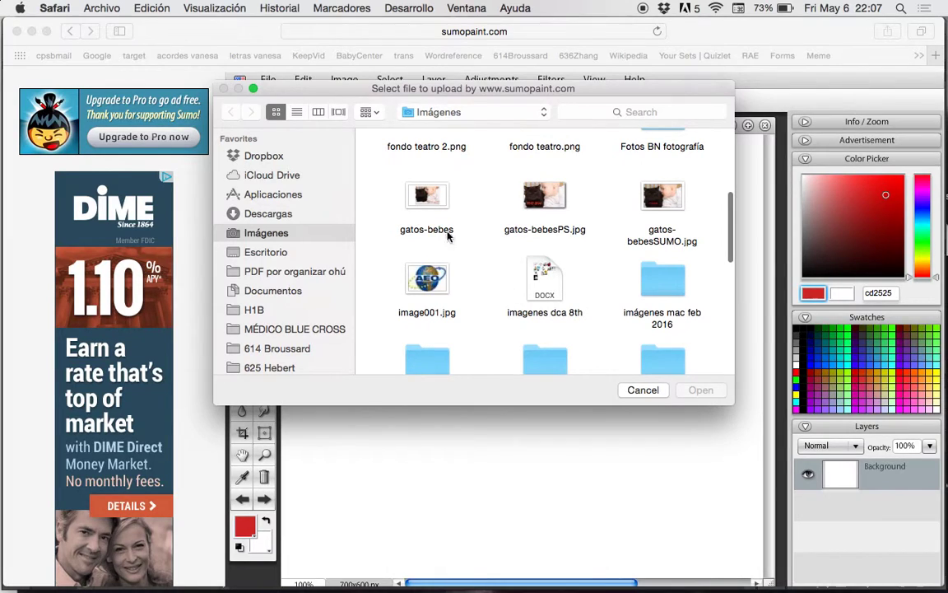
pyautogui.click(437, 194)
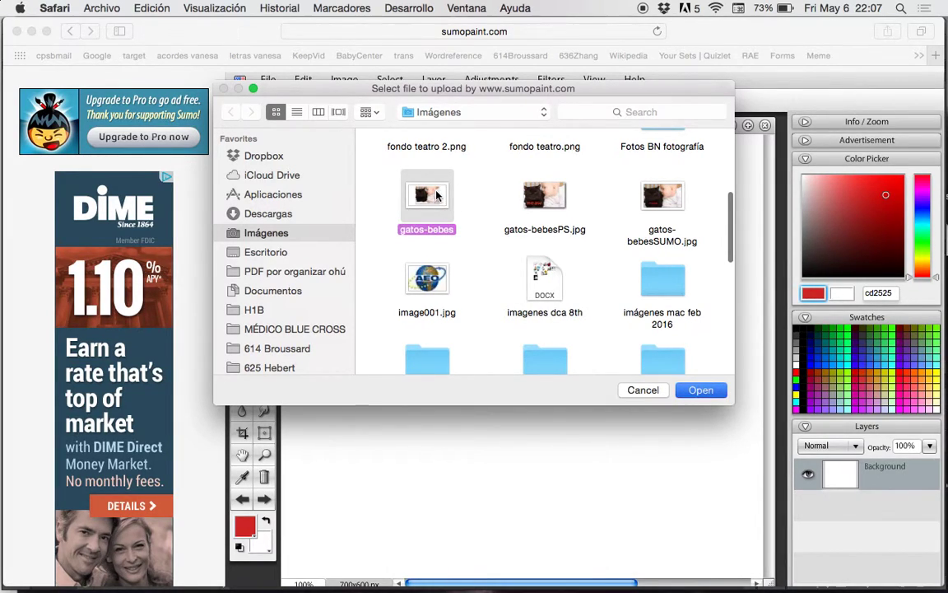
pyautogui.doubleClick(437, 195)
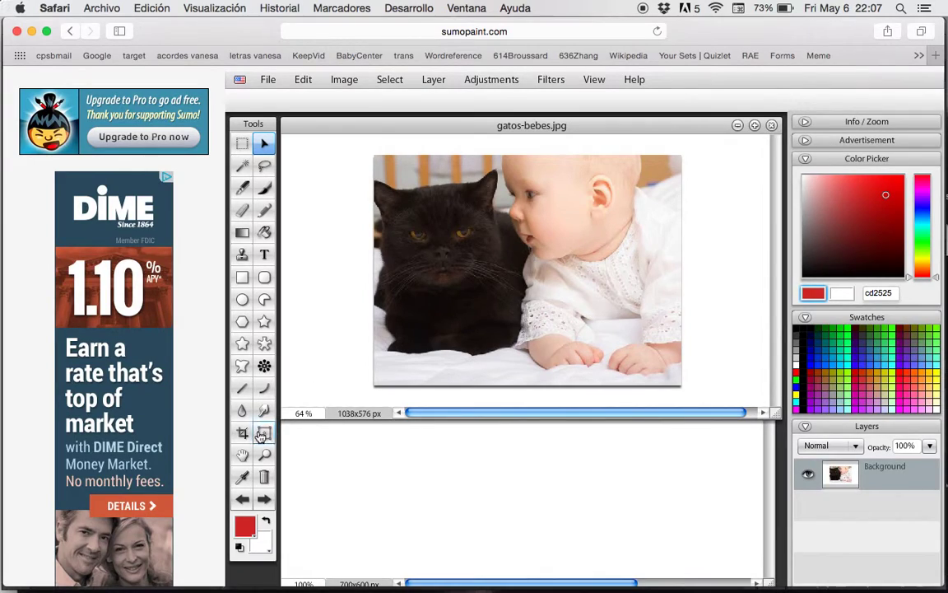
# Crop the gatos-bebes photo to 650x400 px starting from its top-left corner.
pyautogui.click(243, 434)
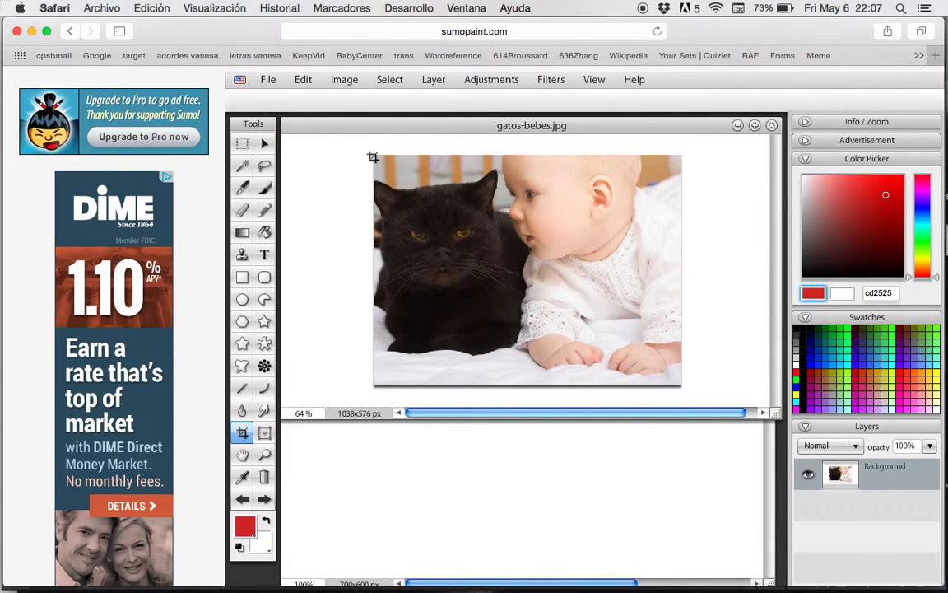
pyautogui.moveTo(373, 156); pyautogui.dragTo(682, 347)
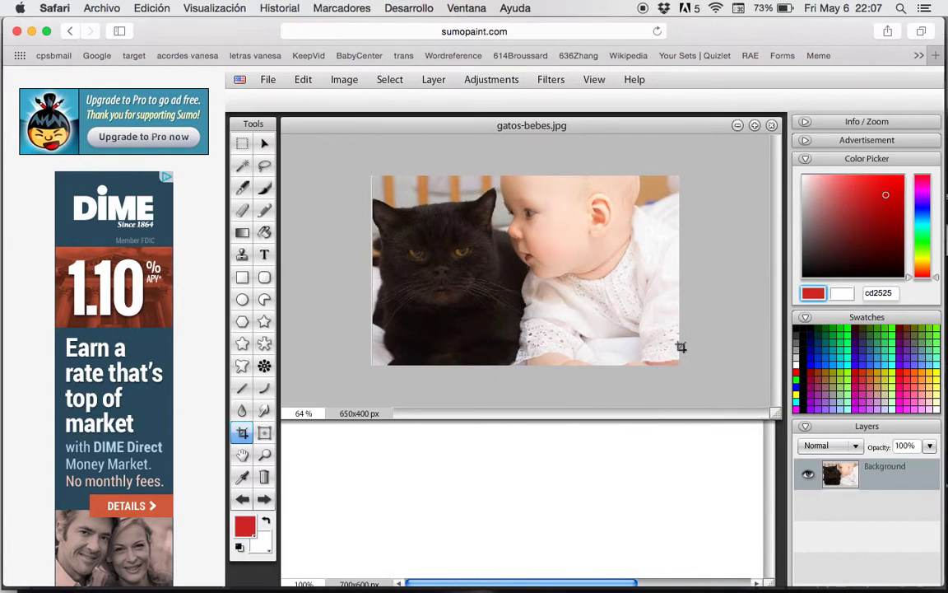
# Select the Text tool so the caption's font, size and colour options appear.
pyautogui.click(264, 256)
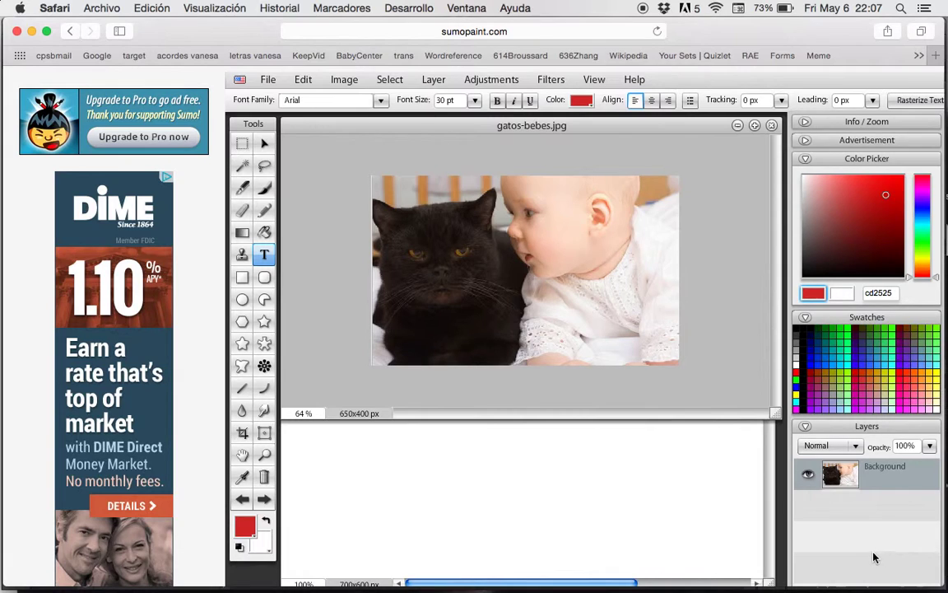
pyautogui.scroll(-3, 823, 527)
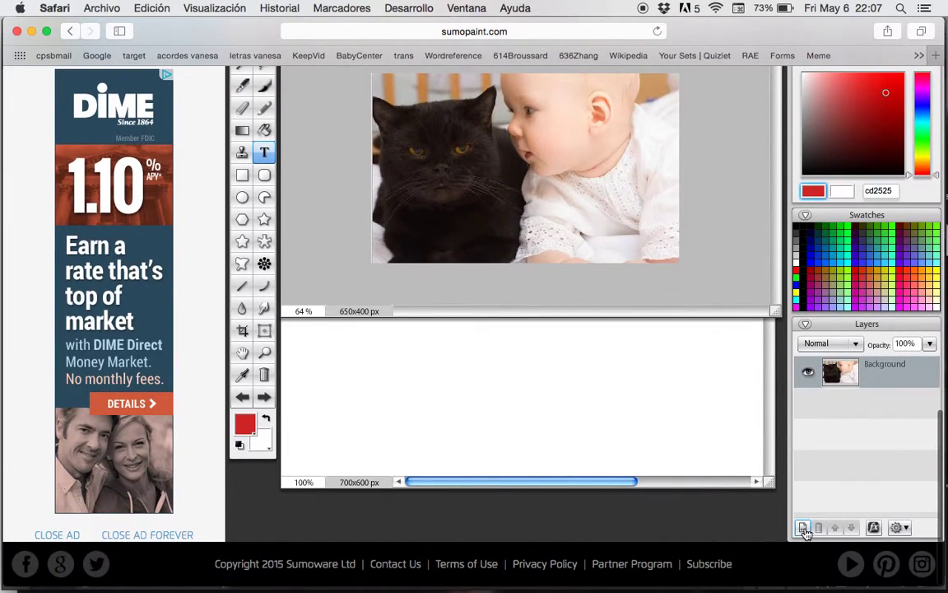
# Add a new Layer 1 above the Background, keep its default name, and make it active.
pyautogui.click(803, 524)
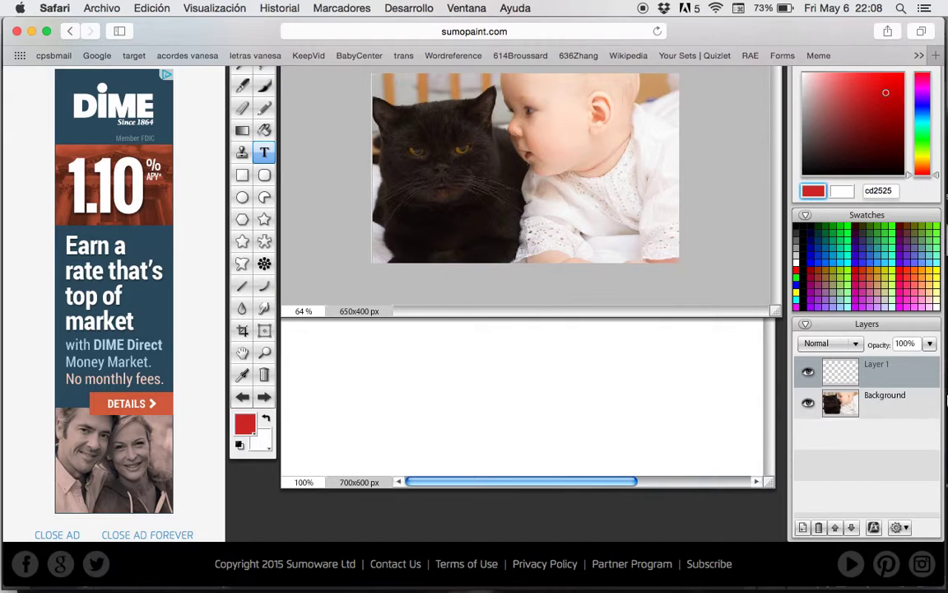
pyautogui.doubleClick(885, 372)
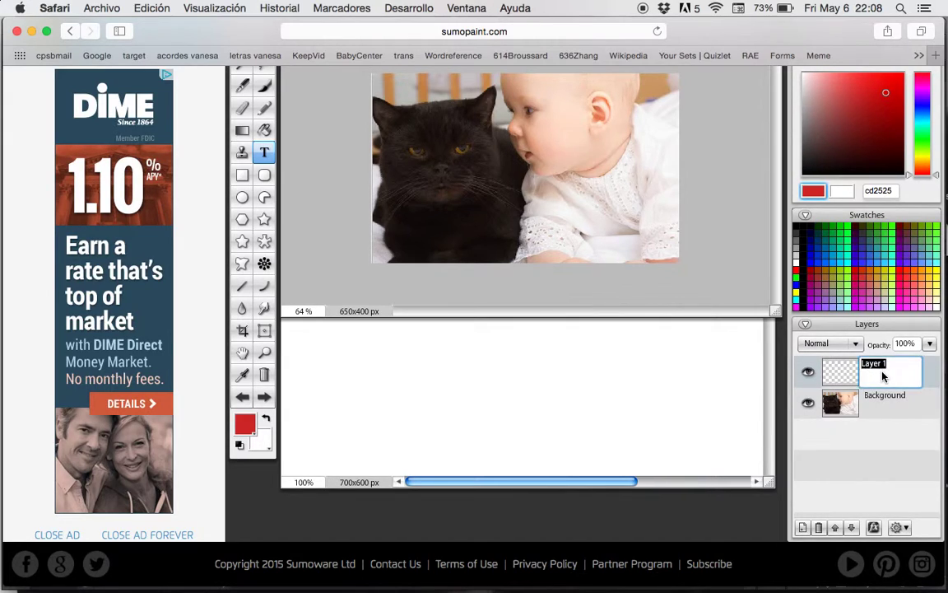
pyautogui.press('Return')
pyautogui.click(935, 370)
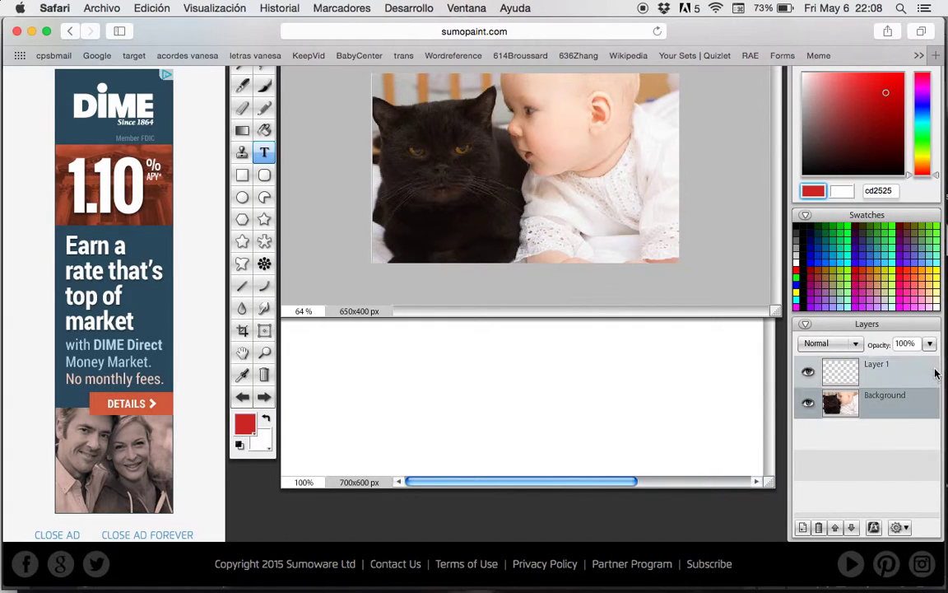
pyautogui.scroll(3, 622, 328)
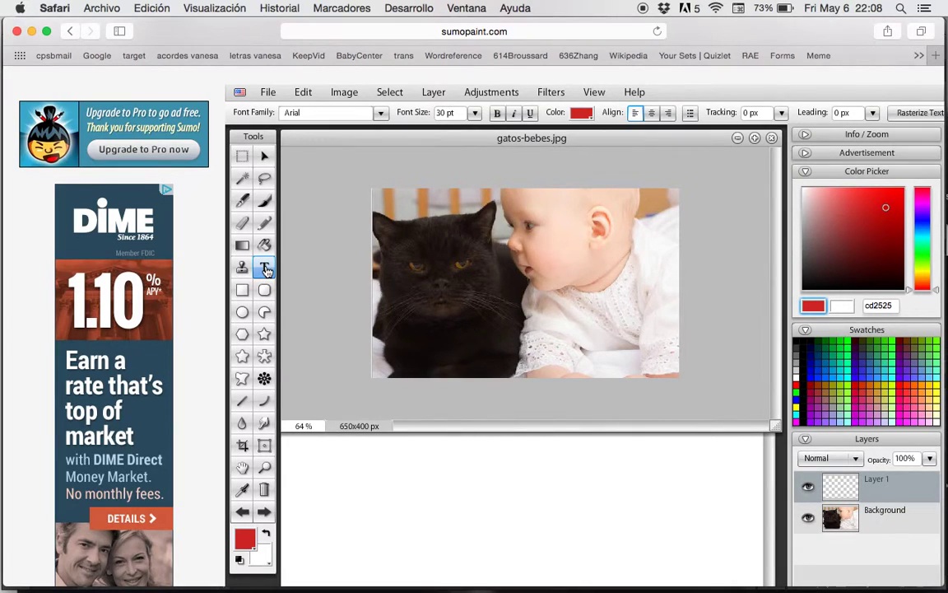
# Type 'meaw' in red Arial 30 pt in a widened text box over the cat's chest.
pyautogui.click(400, 317)
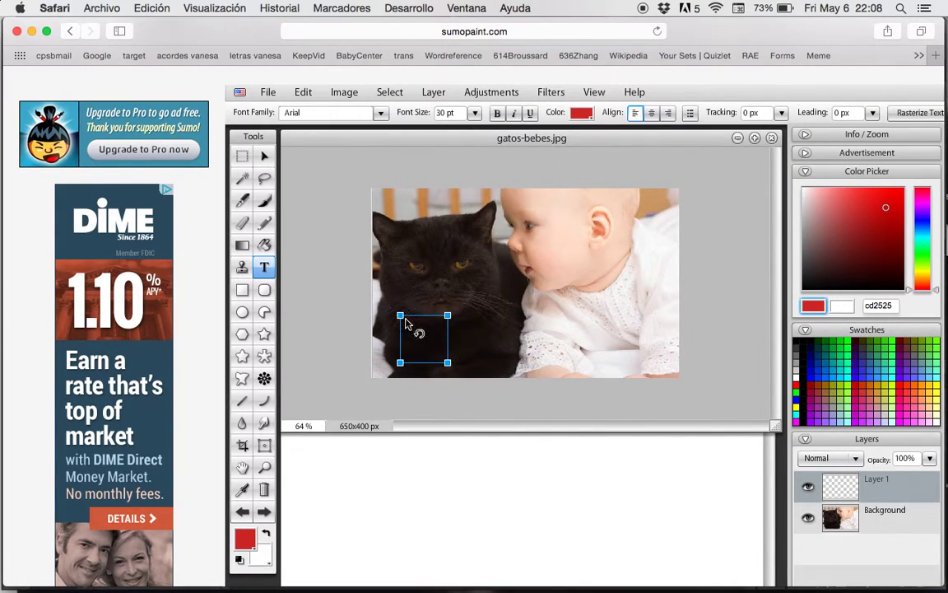
pyautogui.moveTo(450, 364); pyautogui.dragTo(521, 377)
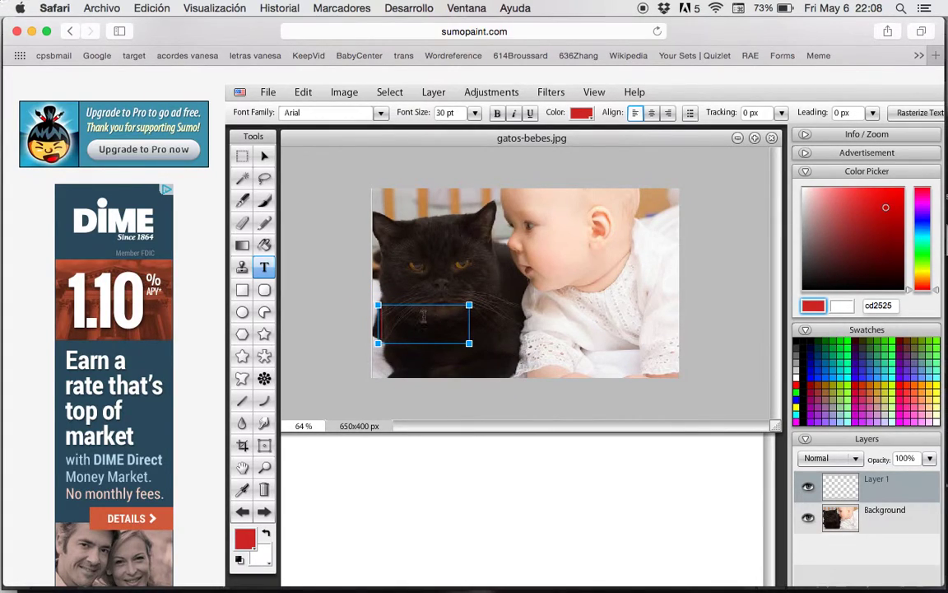
pyautogui.write('m')
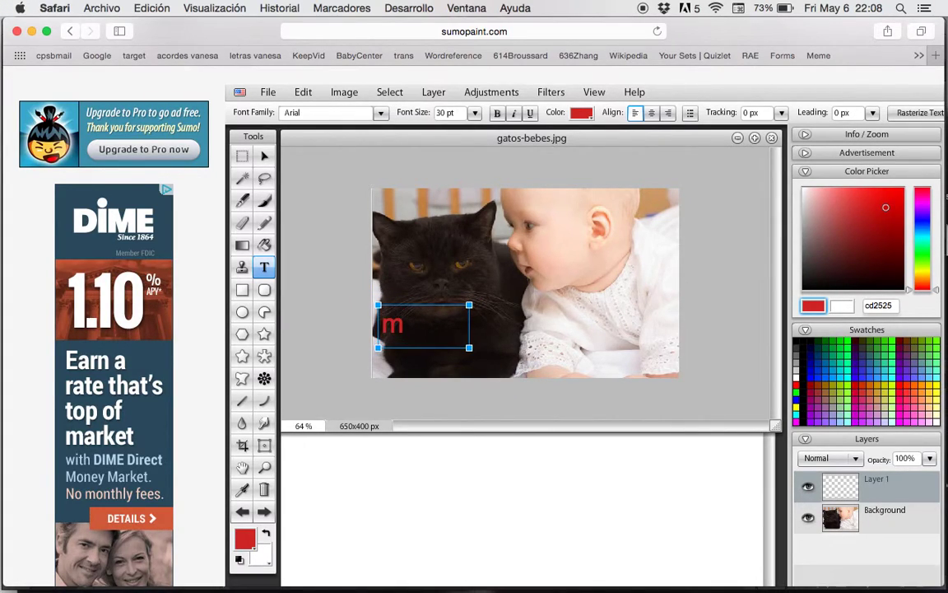
pyautogui.write('eaw')
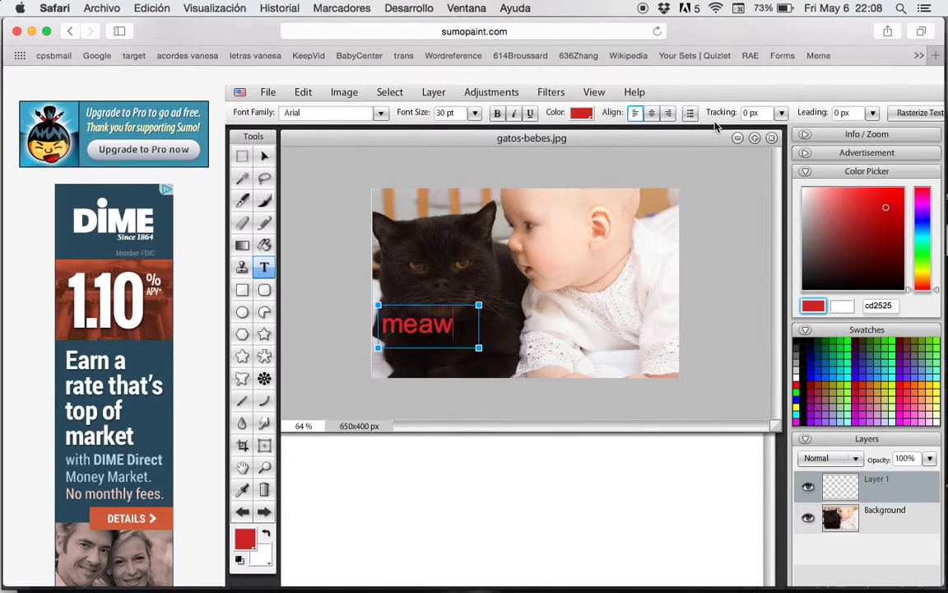
pyautogui.press('super+i')
# Switch SumoPaint to Full Screen Mode via View > Screen Mode.
pyautogui.click(595, 93)
pyautogui.moveTo(625, 231)
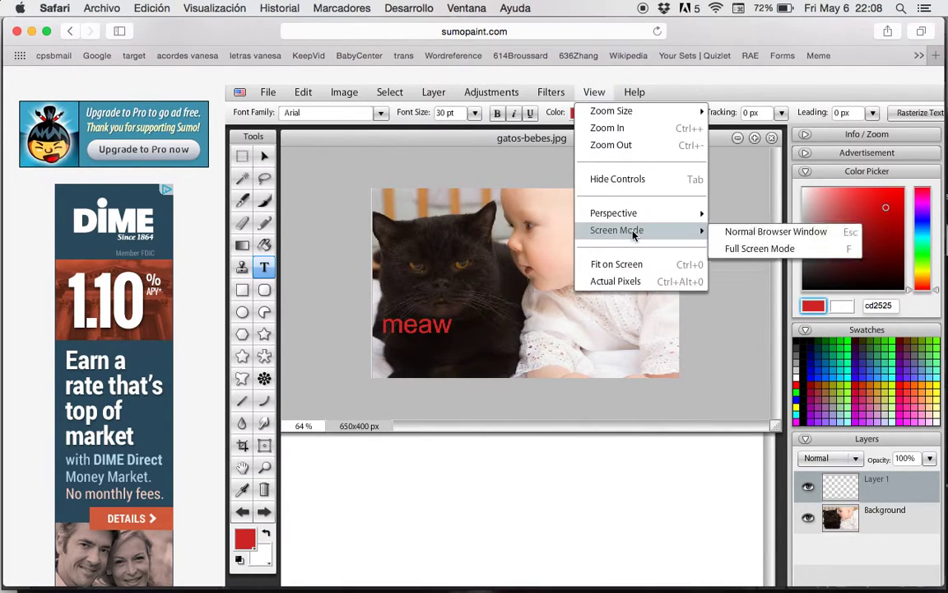
pyautogui.click(761, 248)
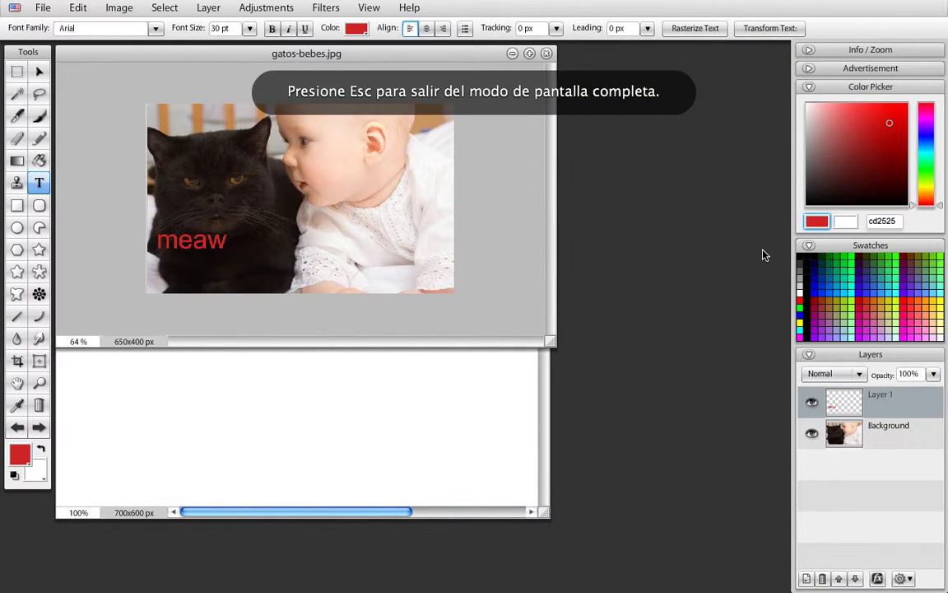
# Drag the photo window aside and move the red 'meaw' caption lower onto the cat's chest.
pyautogui.click(329, 56)
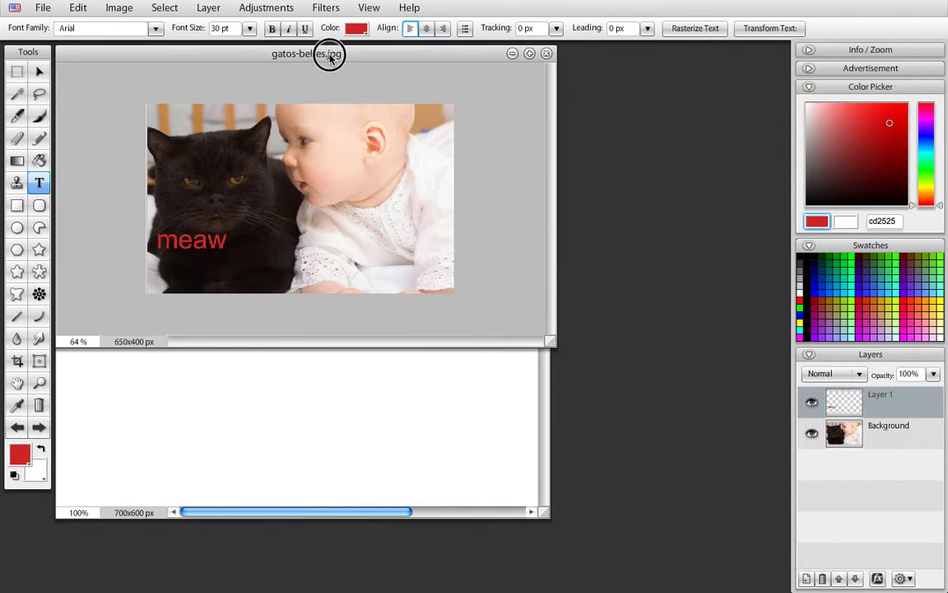
pyautogui.moveTo(329, 55); pyautogui.dragTo(446, 131)
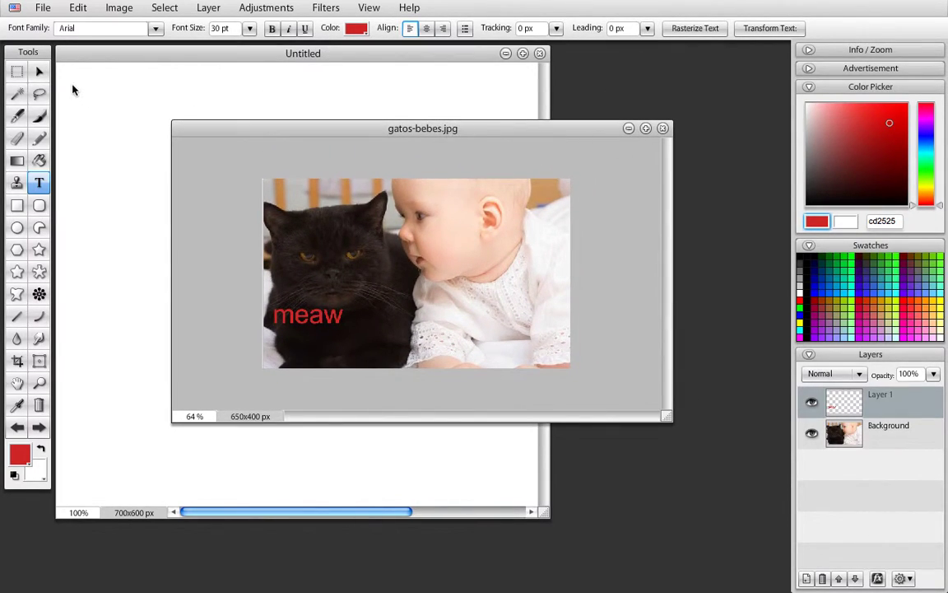
pyautogui.click(39, 72)
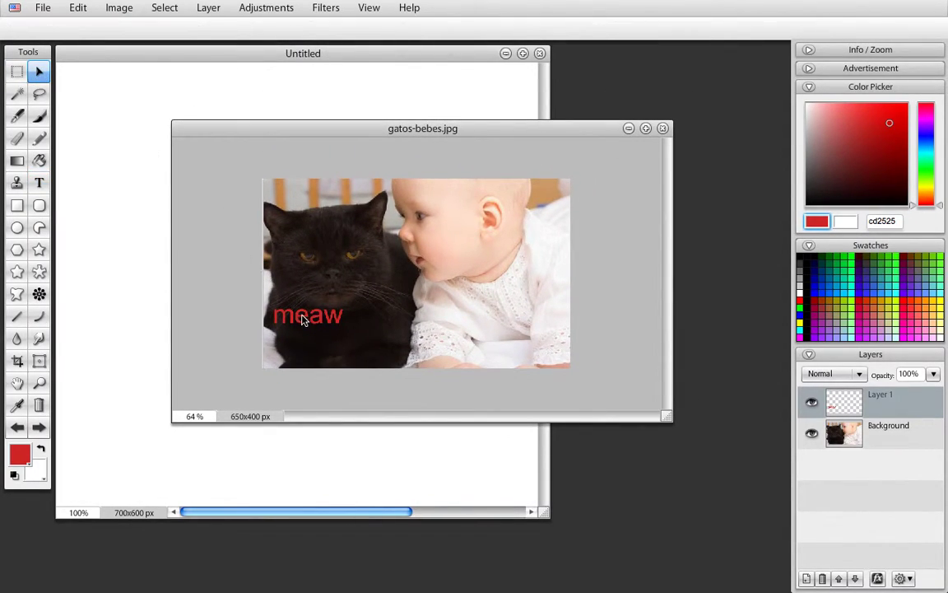
pyautogui.moveTo(302, 320); pyautogui.dragTo(334, 331)
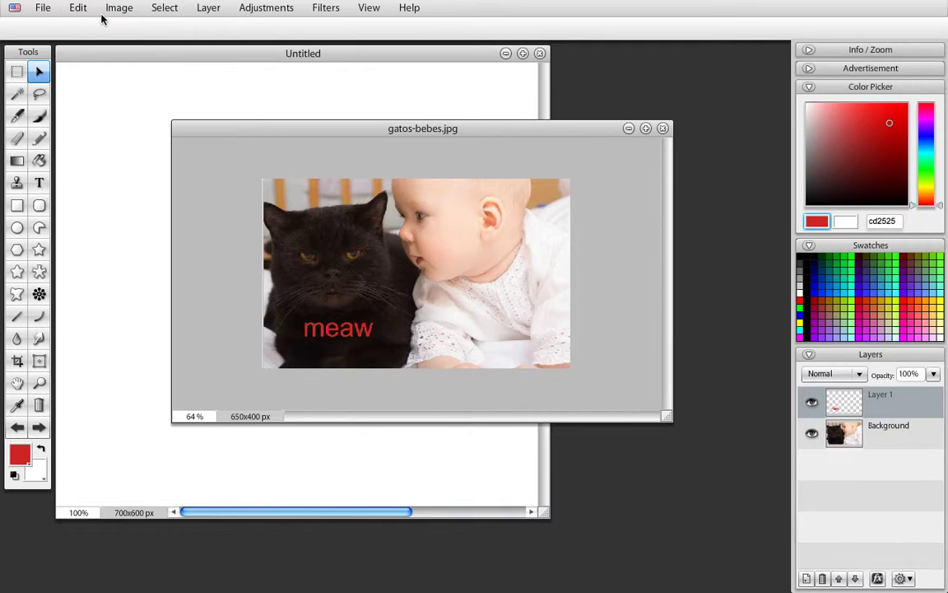
# Set up saving gatos-bebes.jpg to the computer as JPG at quality 100.
pyautogui.click(43, 9)
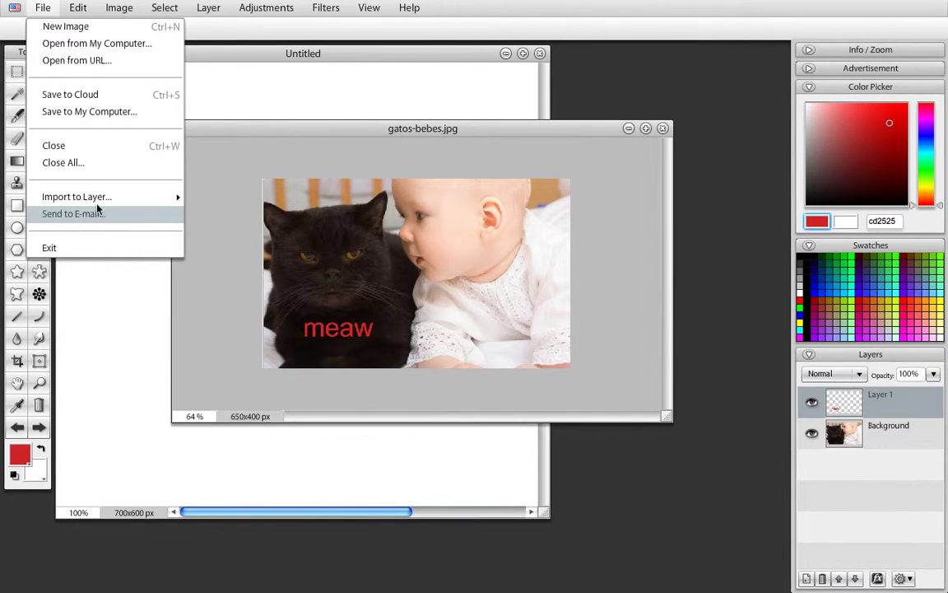
pyautogui.click(100, 115)
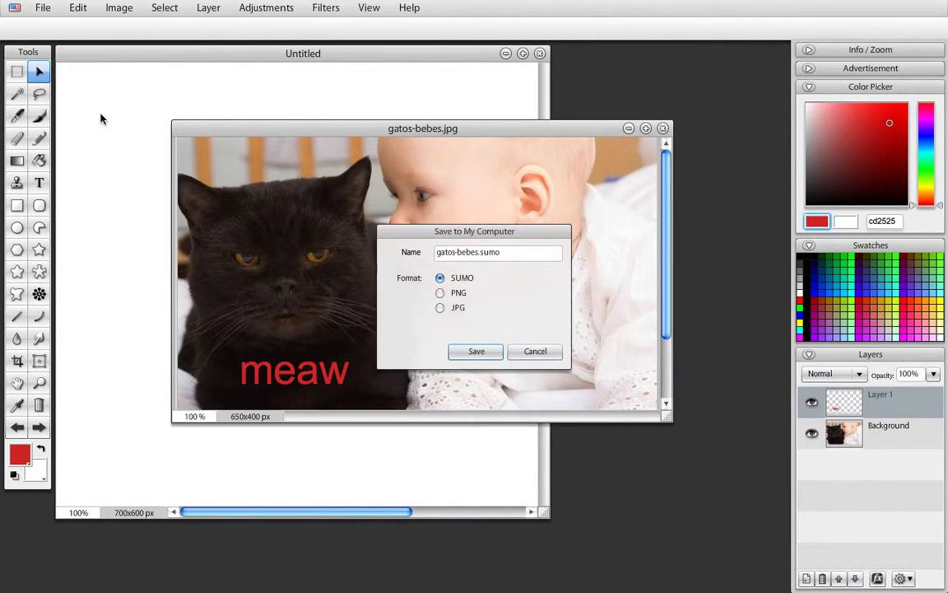
pyautogui.click(440, 308)
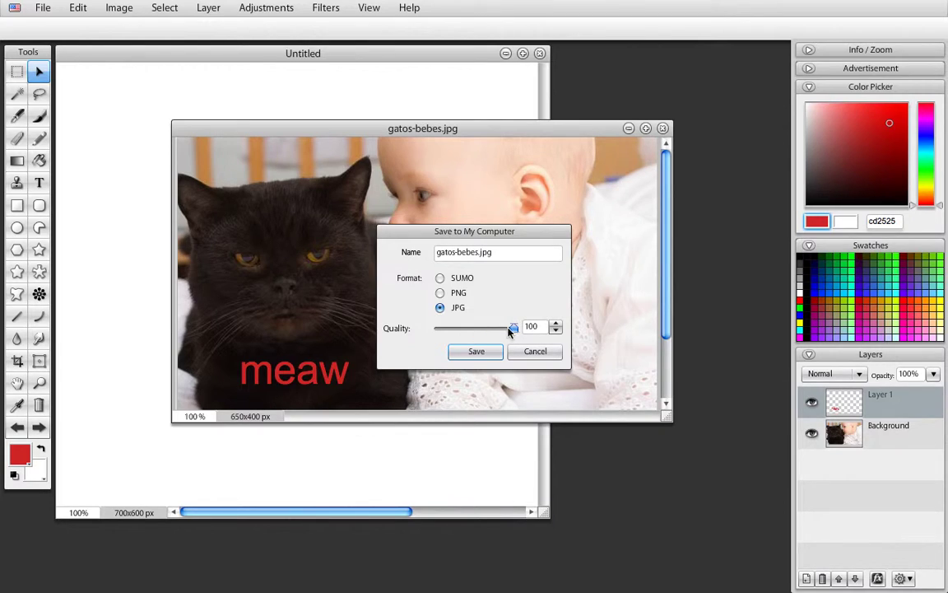
pyautogui.moveTo(512, 328)
pyautogui.mouseDown()
pyautogui.moveTo(449, 334)
pyautogui.moveTo(516, 336)
pyautogui.mouseUp()
# Save the download as gatos-bebesSUMOPICT.jpg in the Imágenes folder.
pyautogui.click(477, 354)
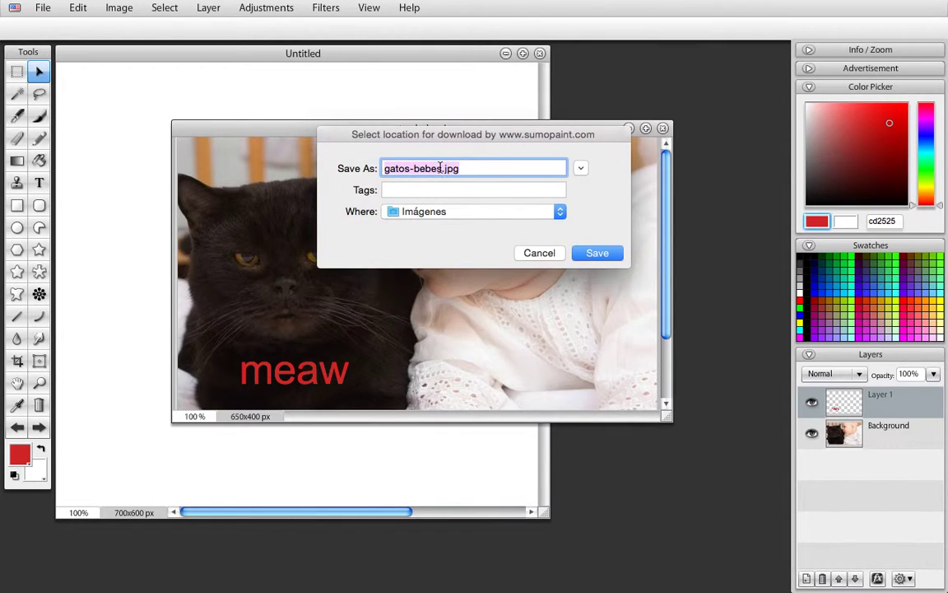
pyautogui.click(442, 168)
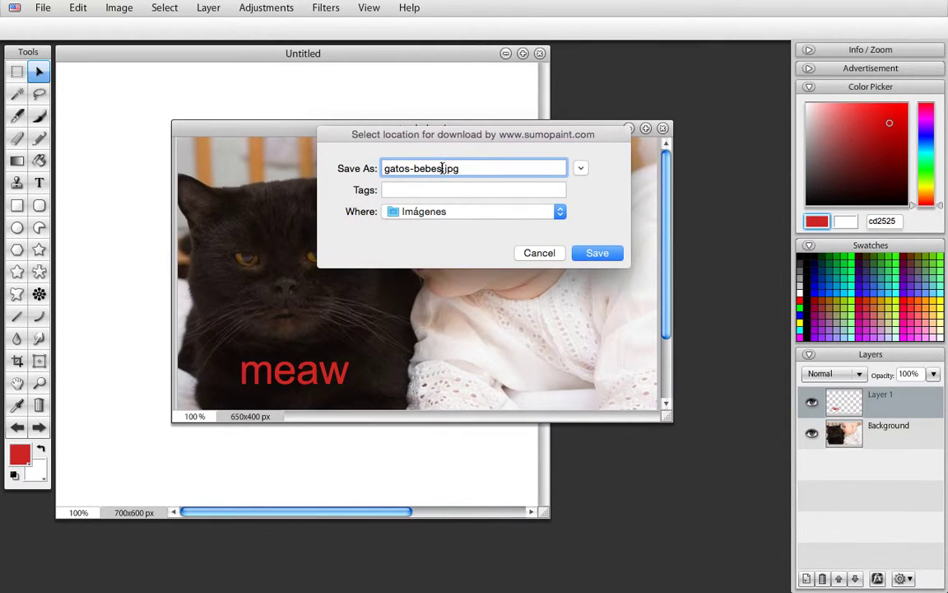
pyautogui.write('SUMOPICT')
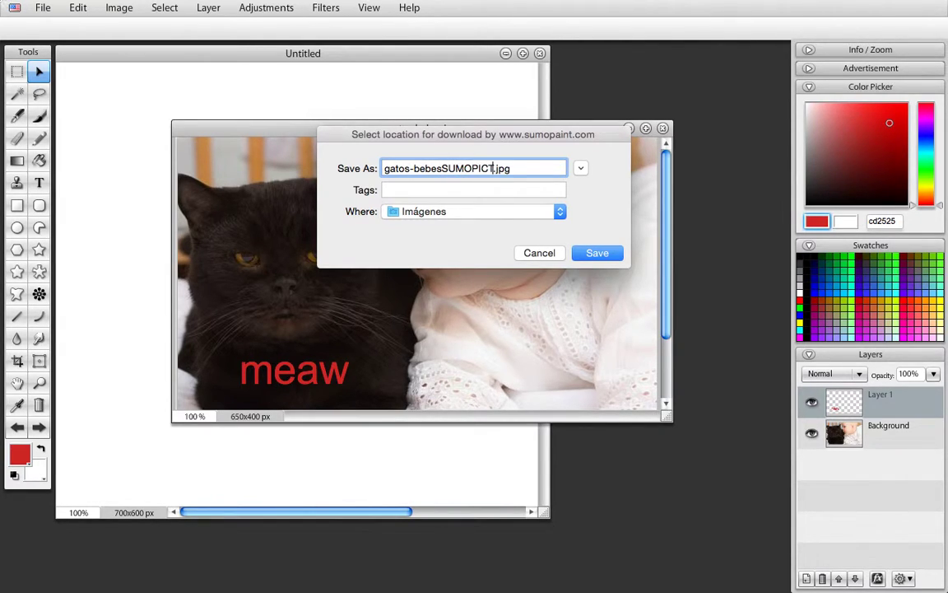
pyautogui.click(596, 253)
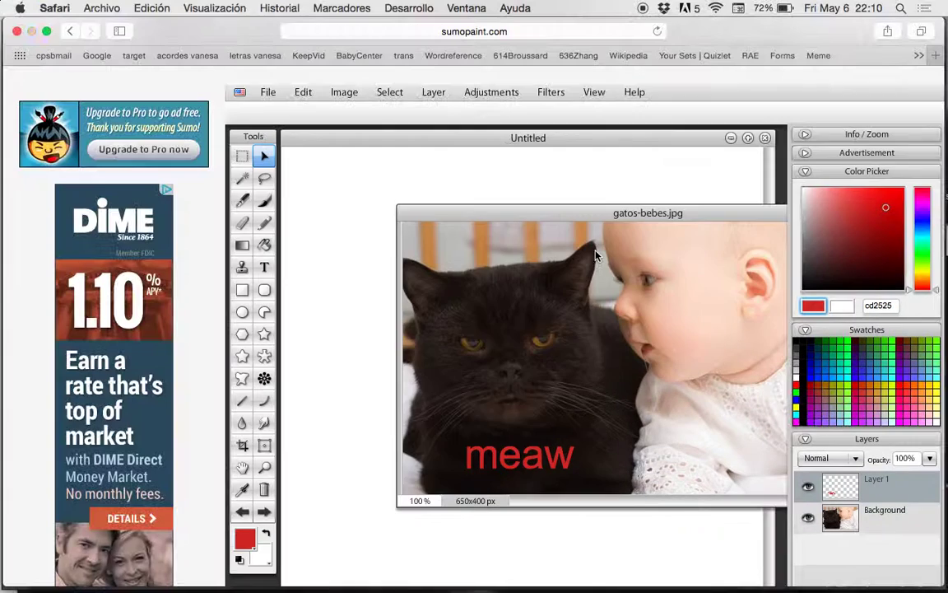